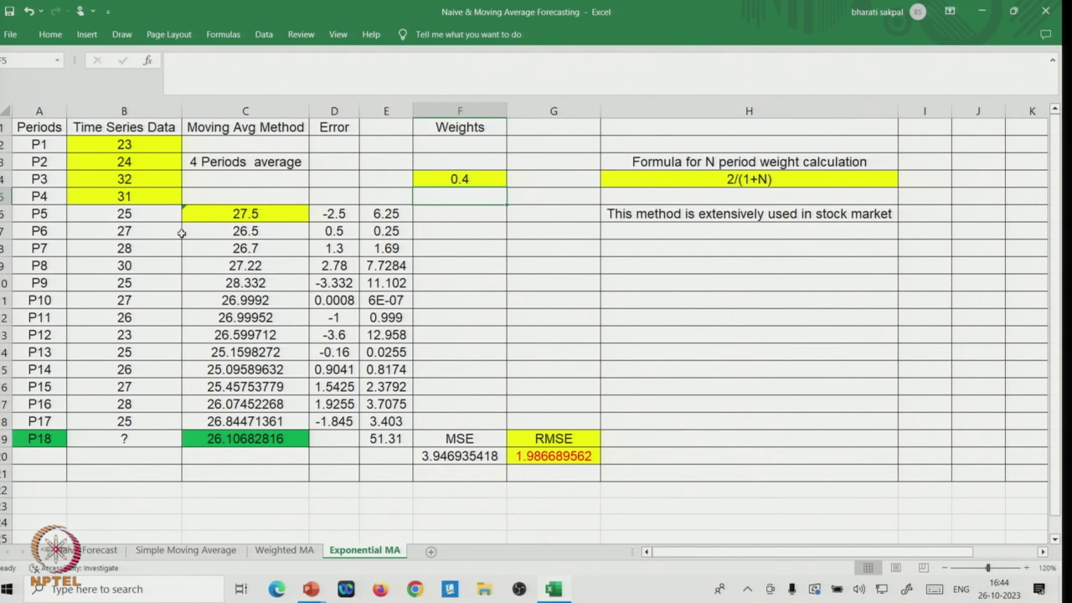
Inspect the P5 row's formulas for the four-period average, error and squared error, along with its time series value.
double_click(244, 214)
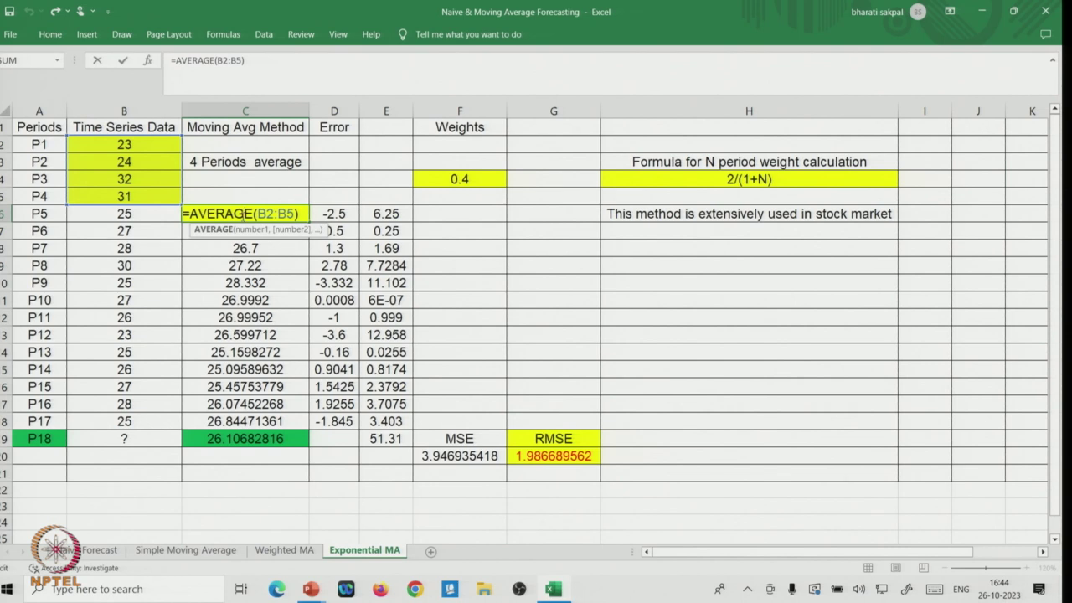
key(Return)
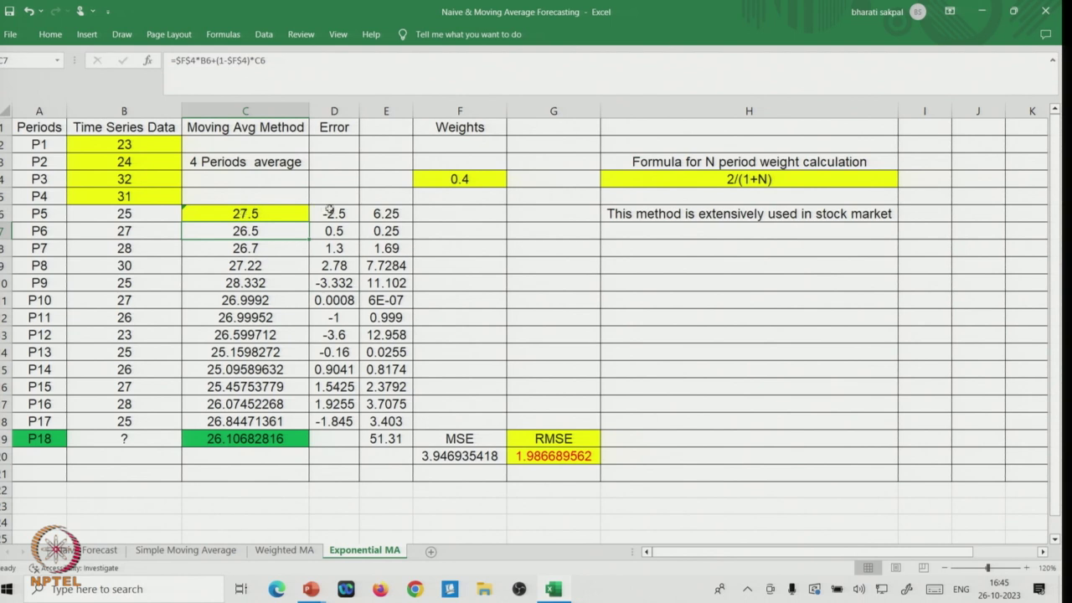
double_click(333, 214)
key(Return)
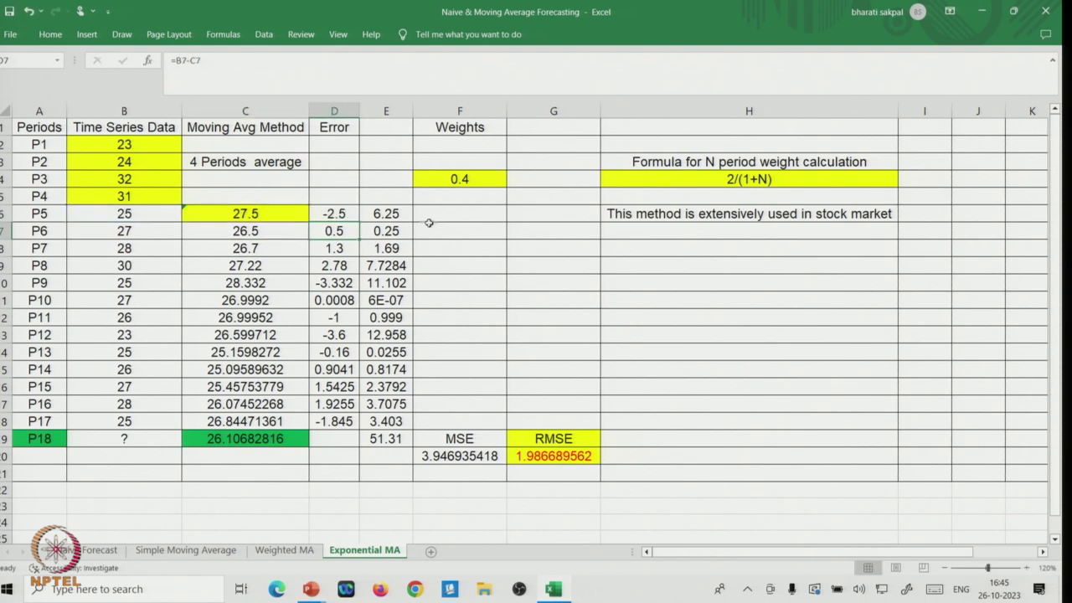
double_click(385, 214)
key(Return)
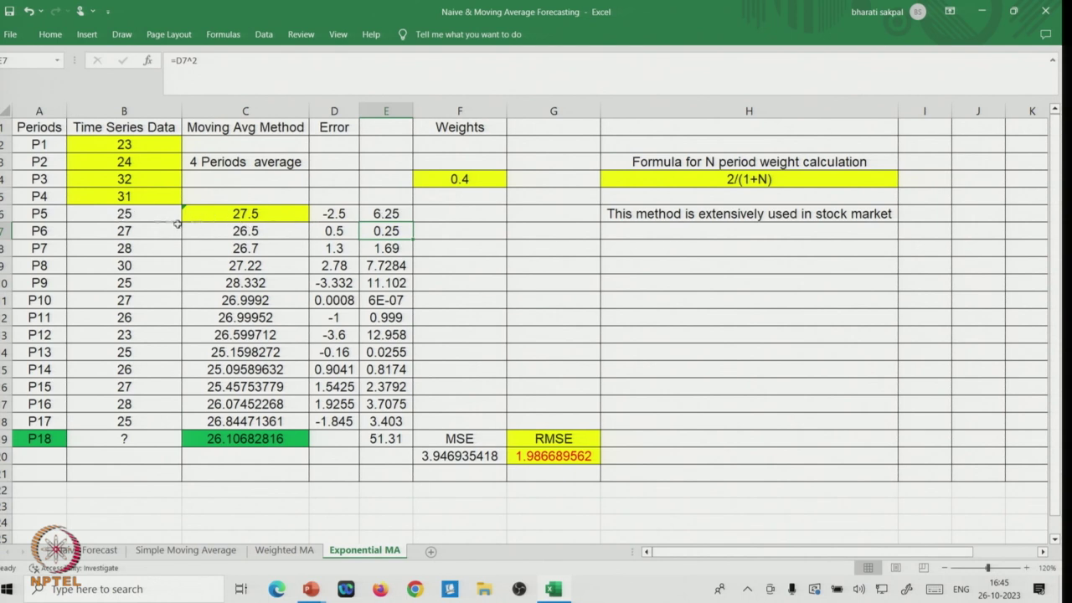
click(132, 215)
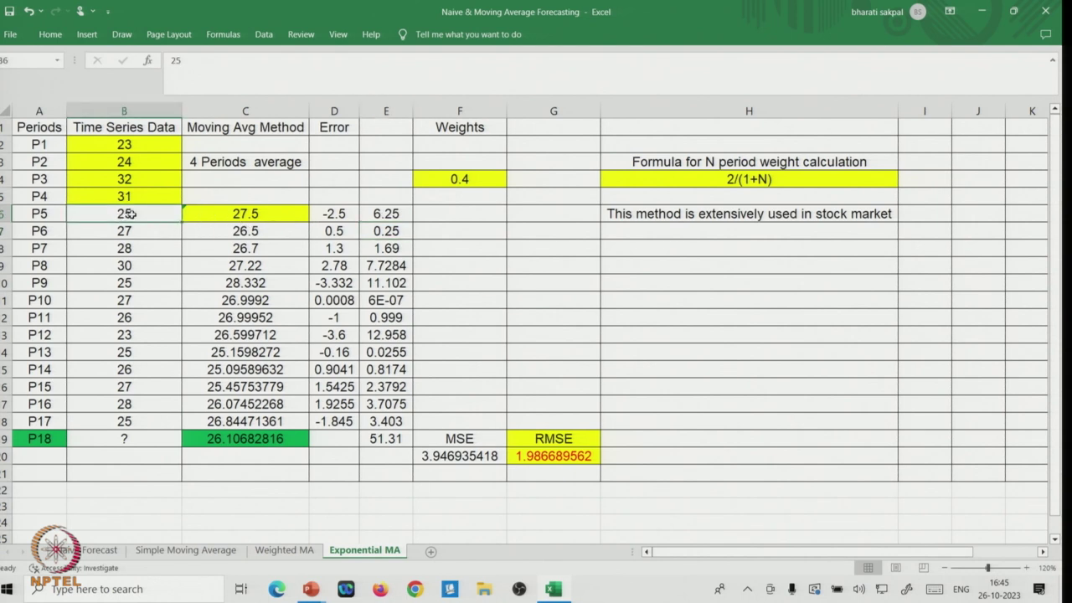
click(248, 212)
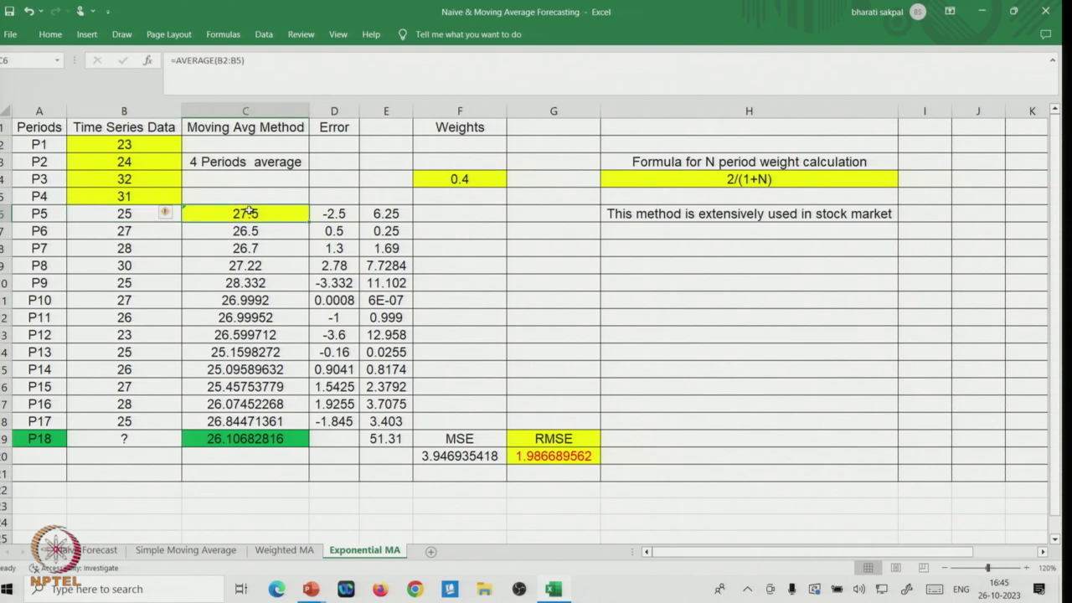
Handwrite the underlined expression α·y + (1-α)ŷ in ink on the empty cells beneath the stock market note.
drag(775, 374, 788, 382)
click(791, 376)
mouse_move(798, 357)
mouse_down()
mouse_move(816, 356)
mouse_move(809, 380)
mouse_move(836, 353)
mouse_move(831, 373)
mouse_up()
click(826, 358)
click(840, 347)
mouse_move(854, 339)
mouse_down()
mouse_move(856, 353)
mouse_move(869, 340)
mouse_up()
mouse_move(887, 330)
mouse_down()
mouse_move(873, 342)
mouse_move(886, 343)
mouse_move(842, 359)
mouse_move(901, 322)
mouse_move(905, 334)
mouse_move(903, 304)
mouse_up()
drag(752, 429, 950, 315)
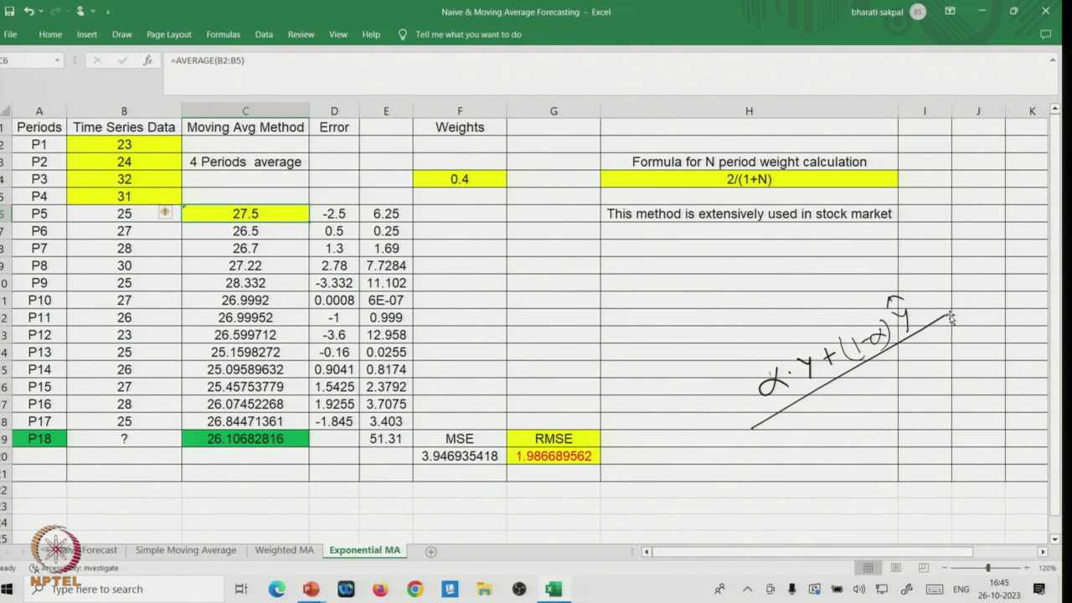
Complete the handwritten equation in ink with subscript 5 on both y terms and ŷ6 = in front.
mouse_move(818, 376)
mouse_down()
mouse_move(823, 390)
mouse_move(831, 367)
mouse_up()
drag(916, 319, 920, 331)
drag(921, 327, 933, 315)
mouse_move(687, 406)
mouse_down()
mouse_move(705, 415)
mouse_move(706, 434)
mouse_up()
mouse_move(727, 422)
mouse_down()
mouse_move(722, 432)
mouse_move(694, 387)
mouse_move(759, 410)
mouse_up()
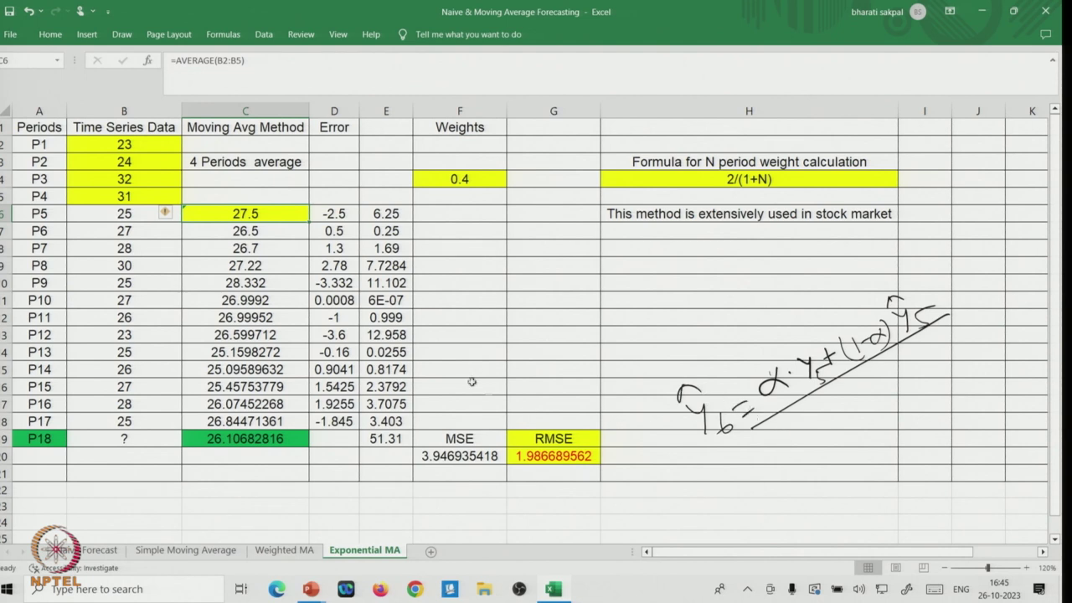
Examine the exponential moving average formulas for P6 and P7 in cells C7 and C8.
double_click(249, 233)
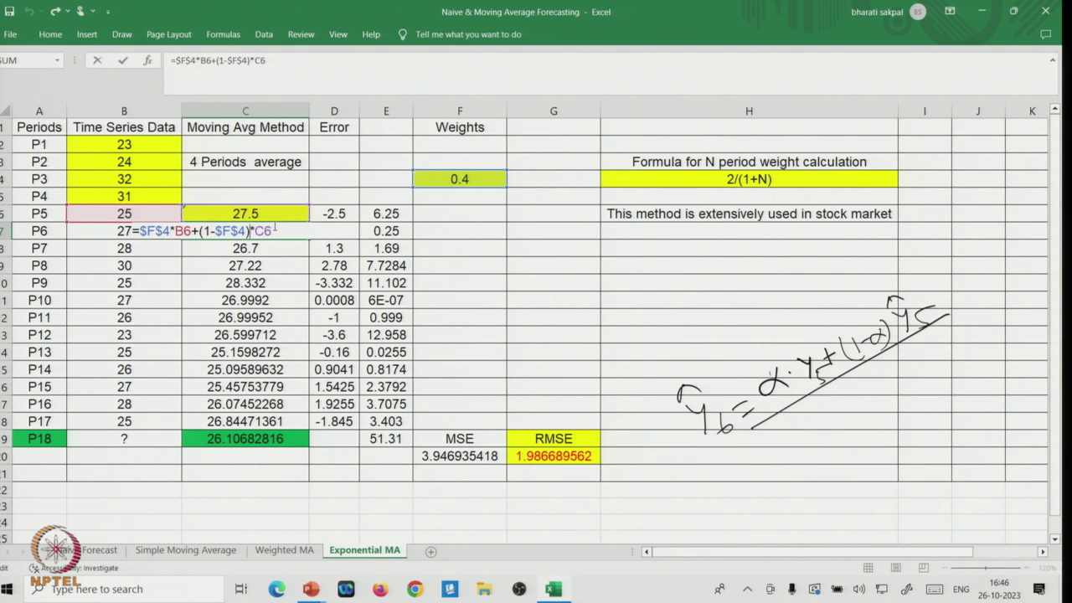
key(Return)
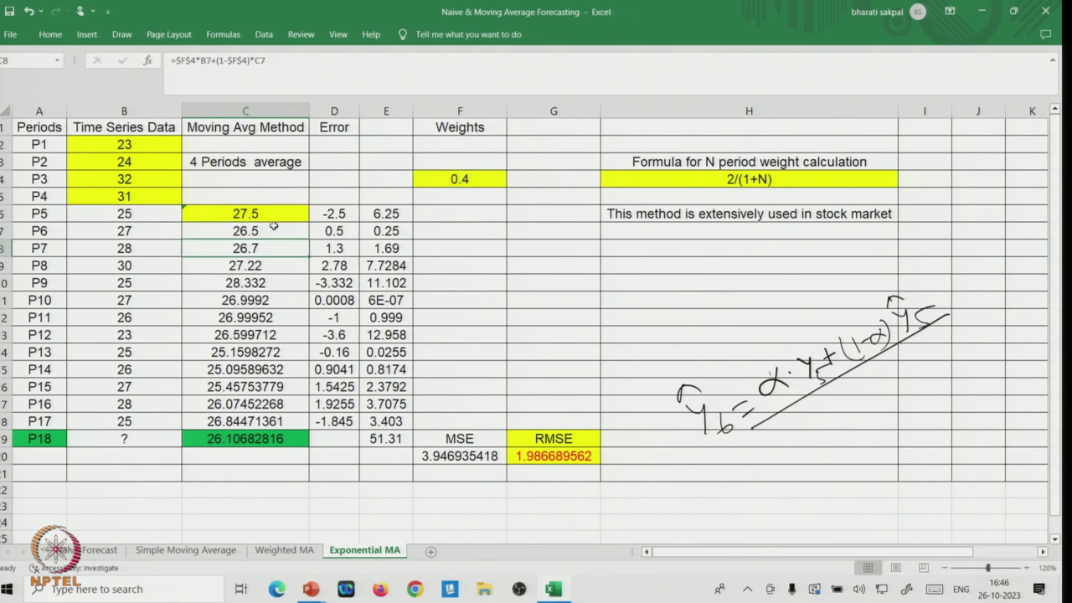
click(267, 230)
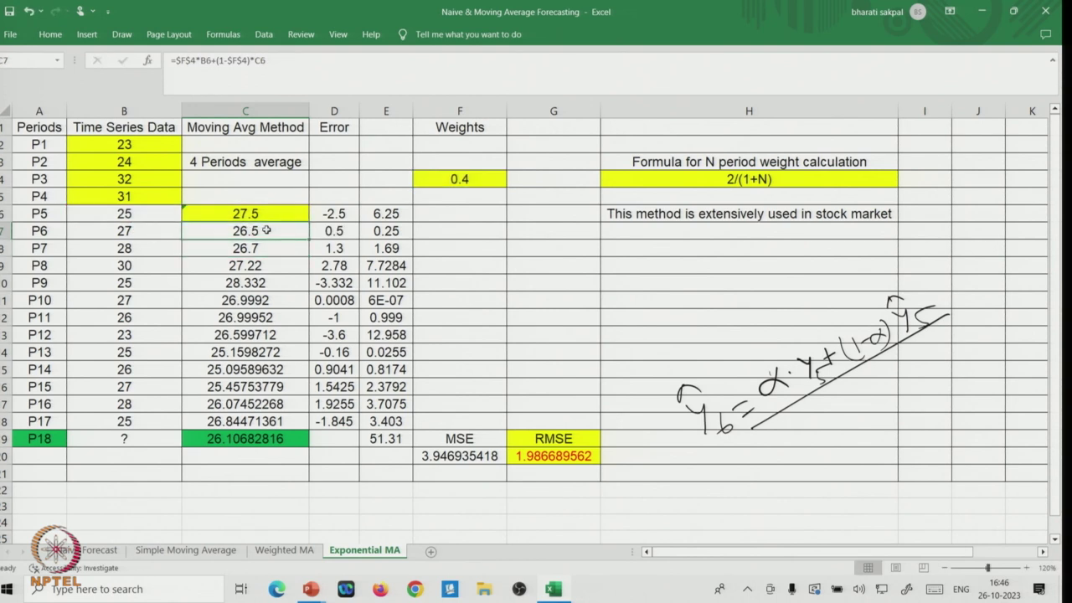
double_click(249, 248)
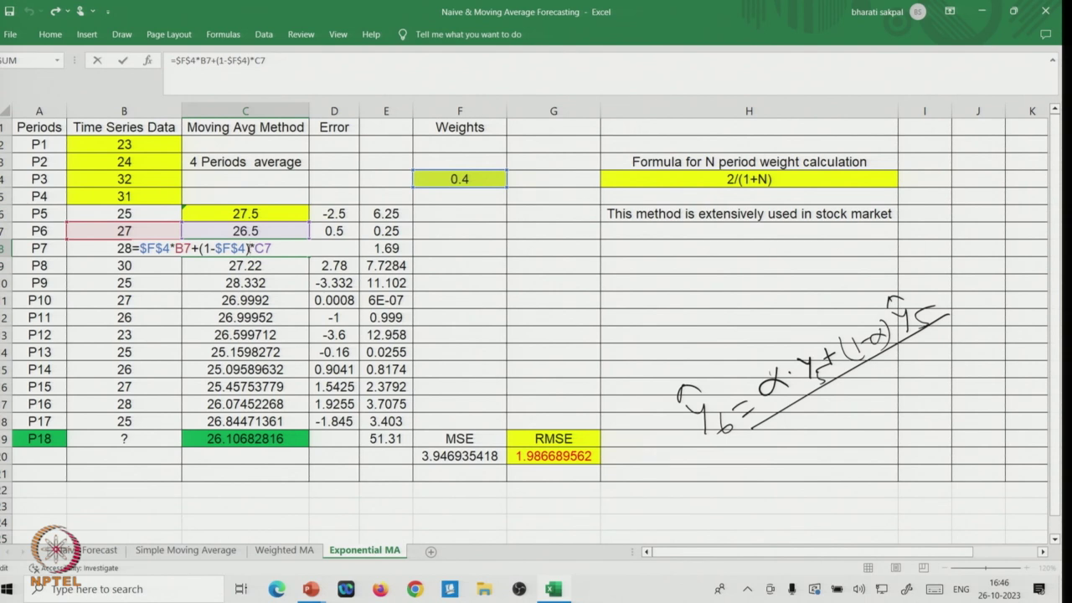
key(Return)
Fill the P6 exponential moving average formula from C7 down through the P18 row in C19.
click(262, 237)
drag(310, 241, 326, 447)
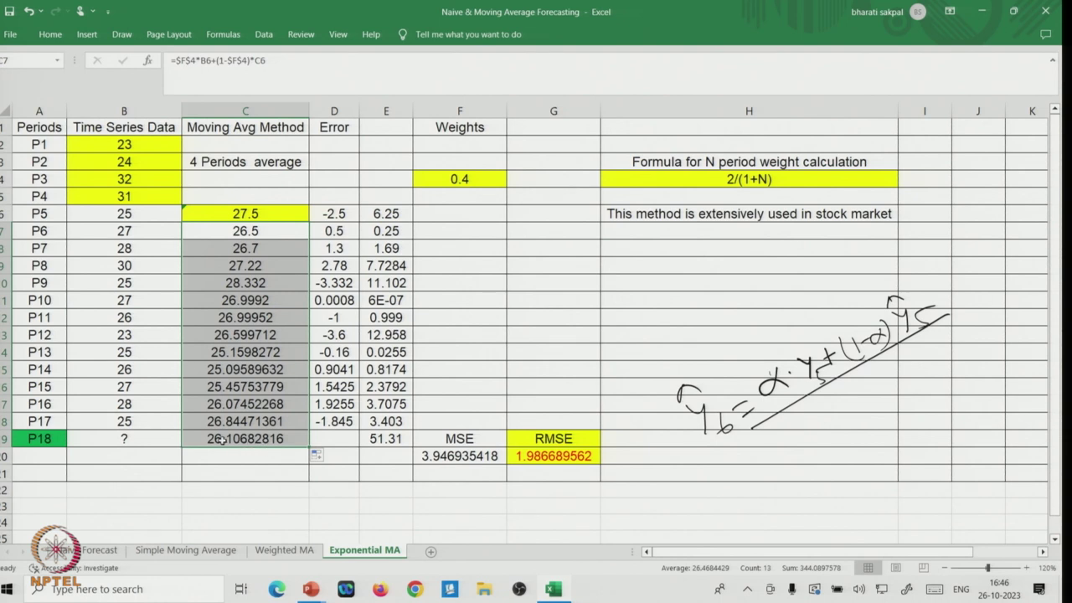
Highlight P17's time series value in B18 and its moving average value in C18 with yellow fill.
click(132, 419)
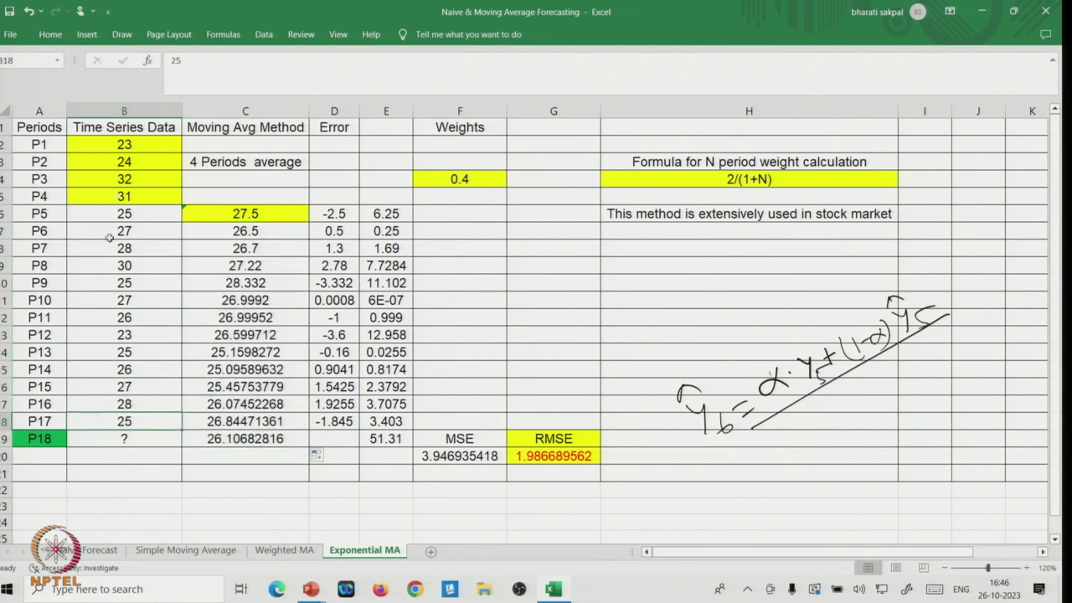
click(50, 34)
click(214, 82)
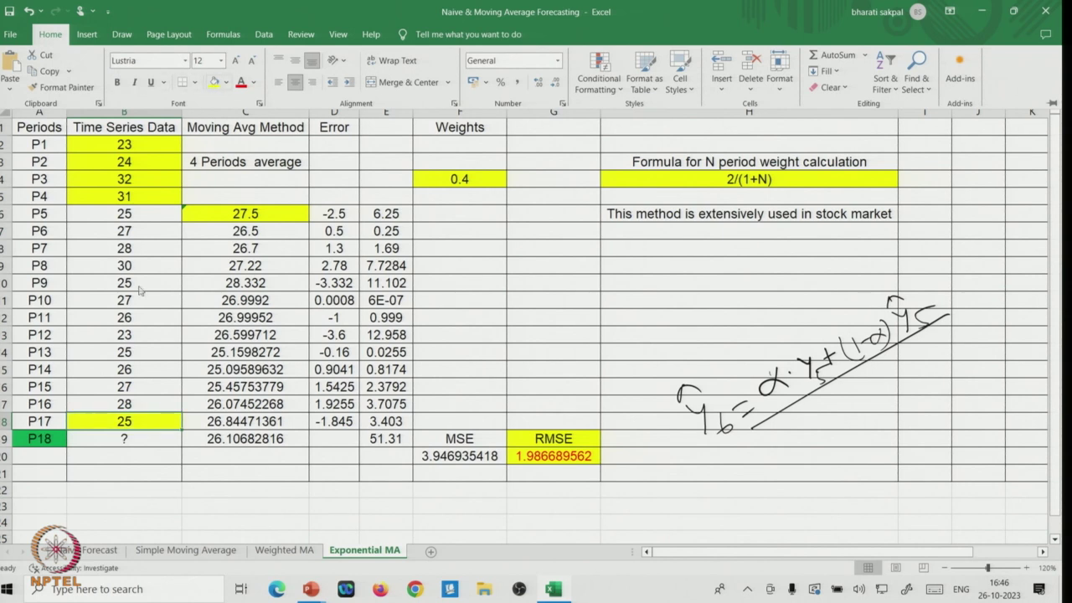
click(226, 422)
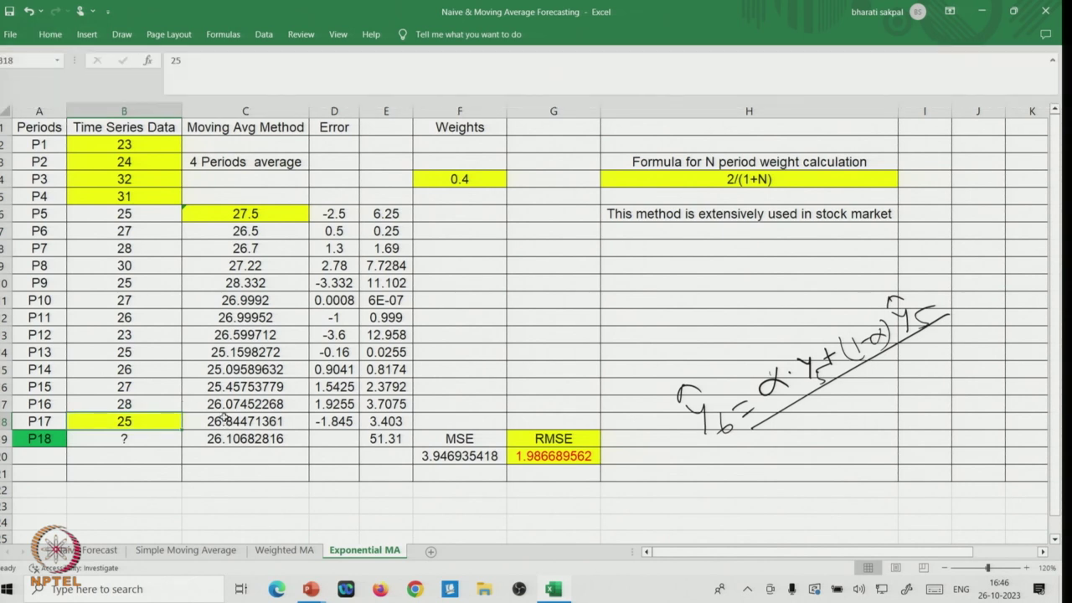
click(226, 421)
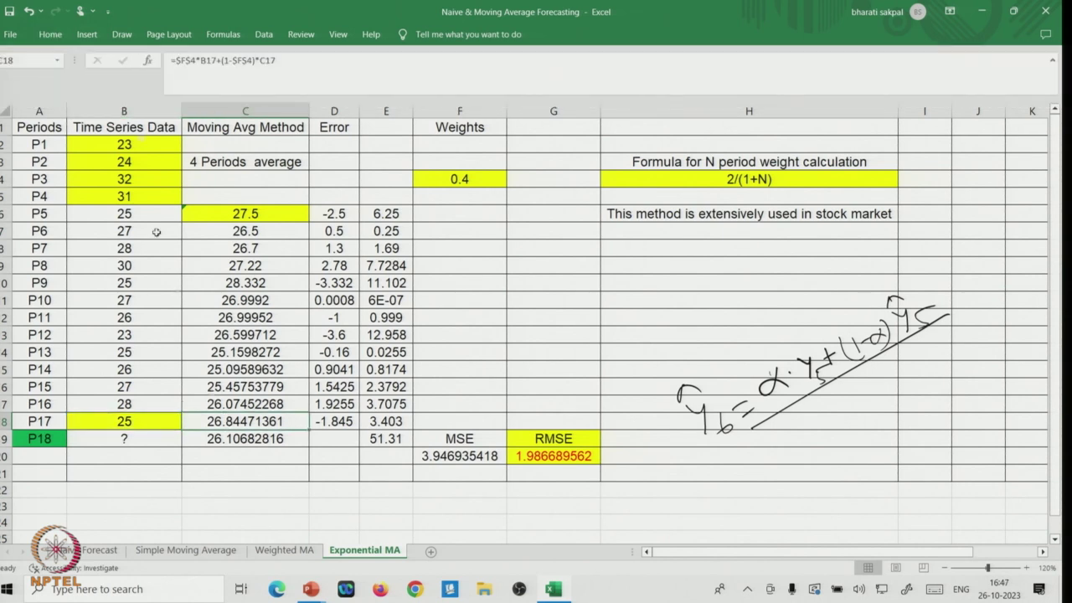
click(51, 34)
click(214, 82)
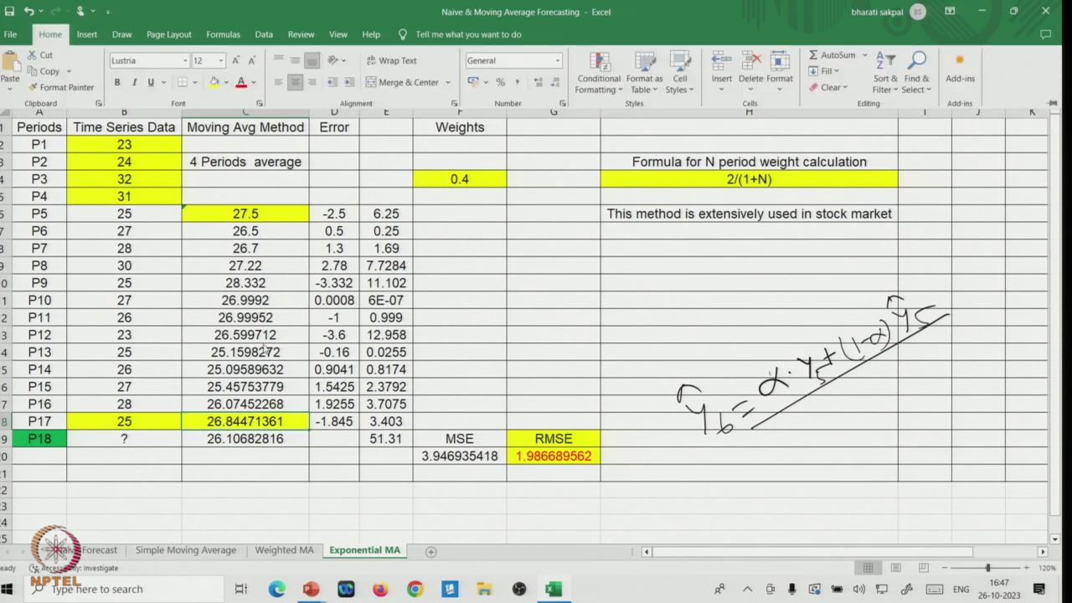
Check the P18 forecast formula in C19 and highlight that cell with yellow fill.
click(228, 441)
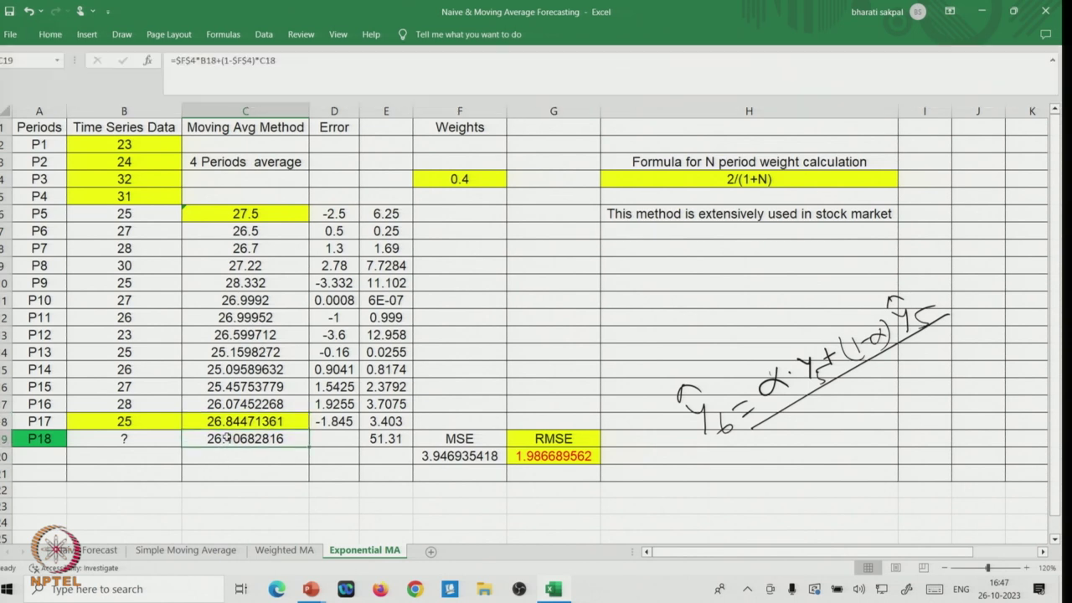
double_click(226, 439)
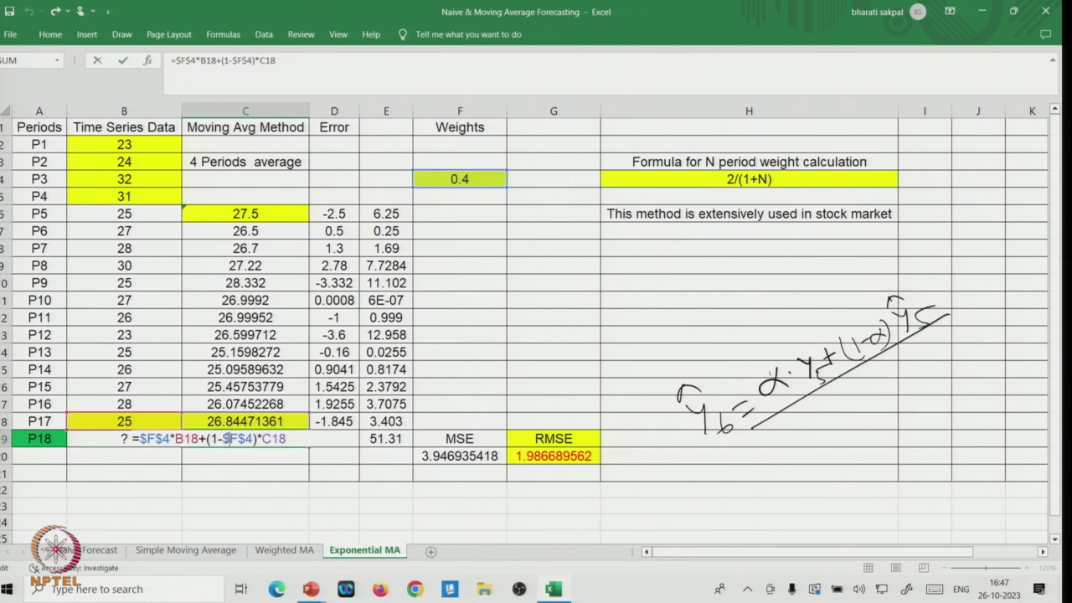
key(Return)
click(224, 440)
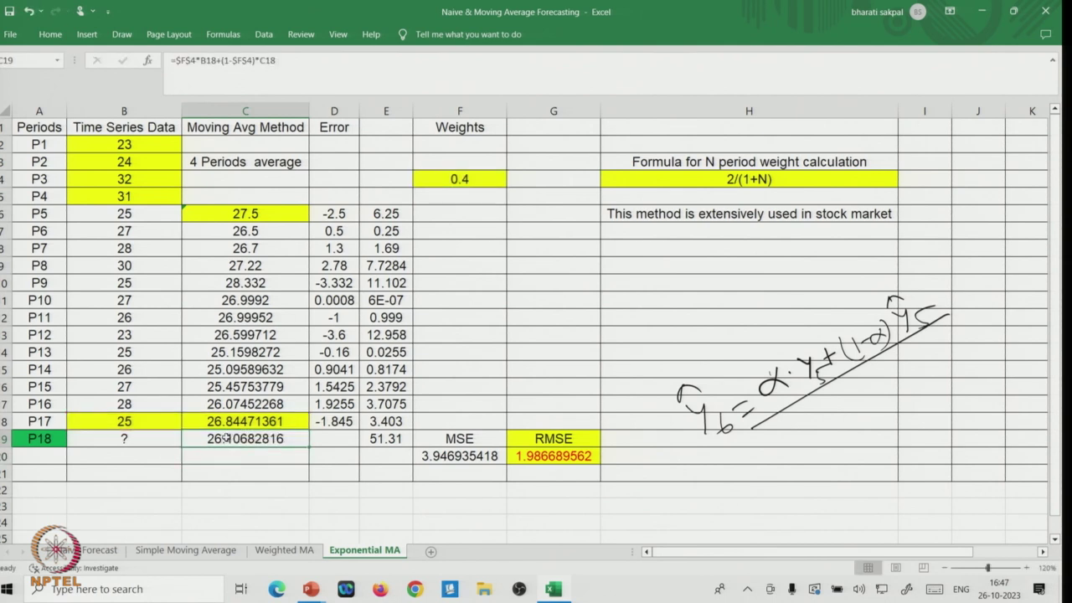
click(44, 37)
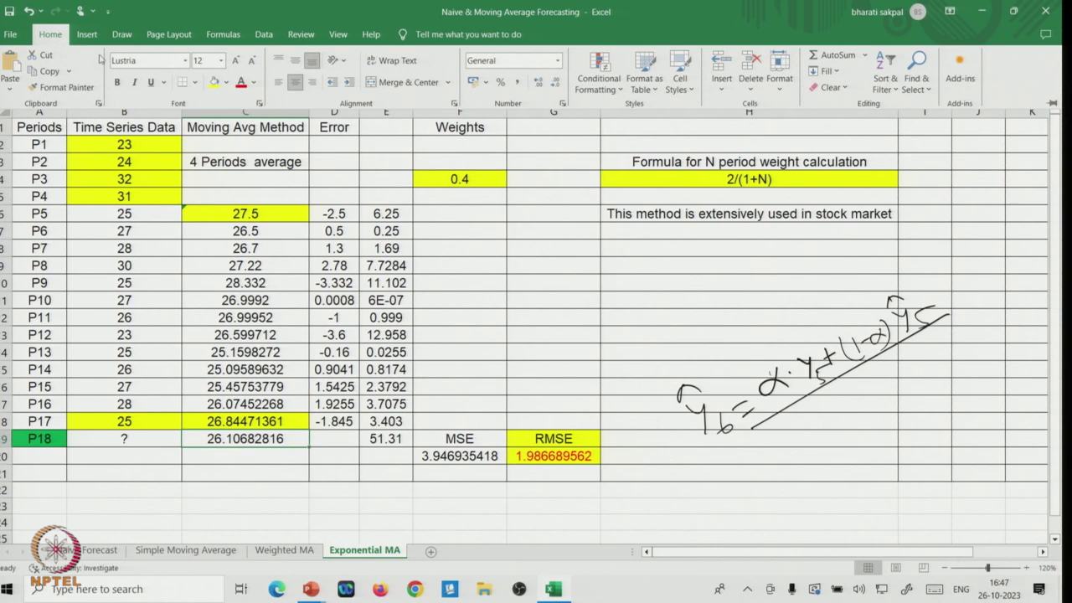
click(215, 84)
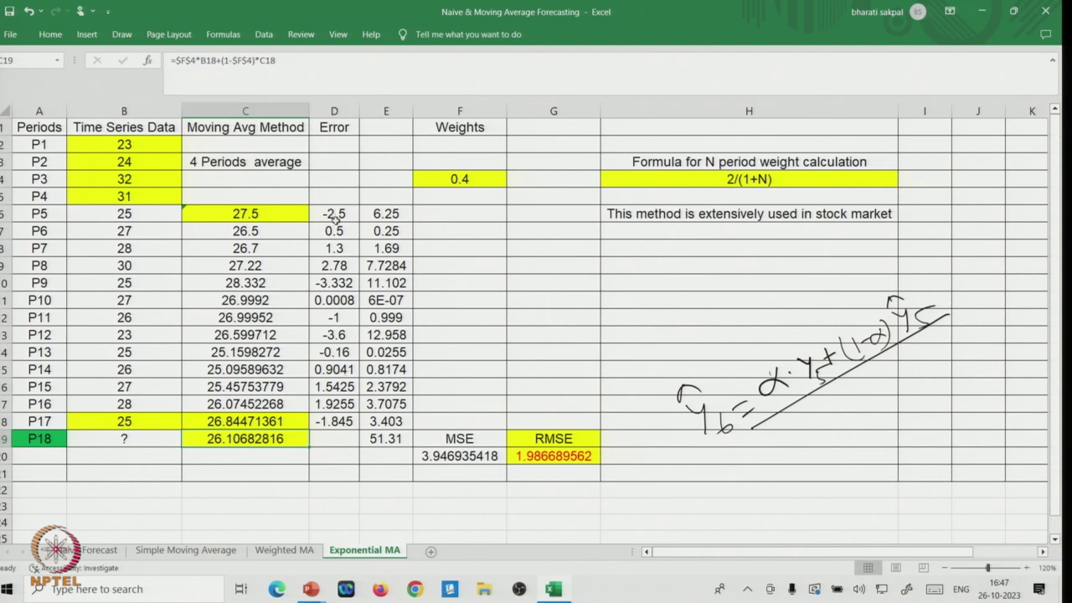
Inspect the error formula for P9 and the squared error formula for P5.
double_click(335, 286)
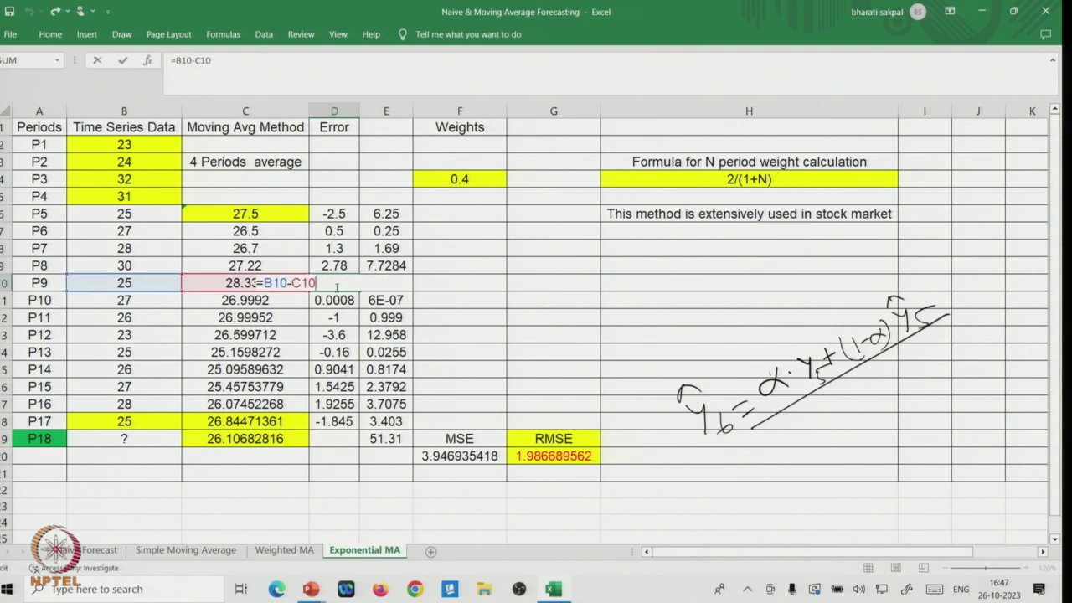
key(Return)
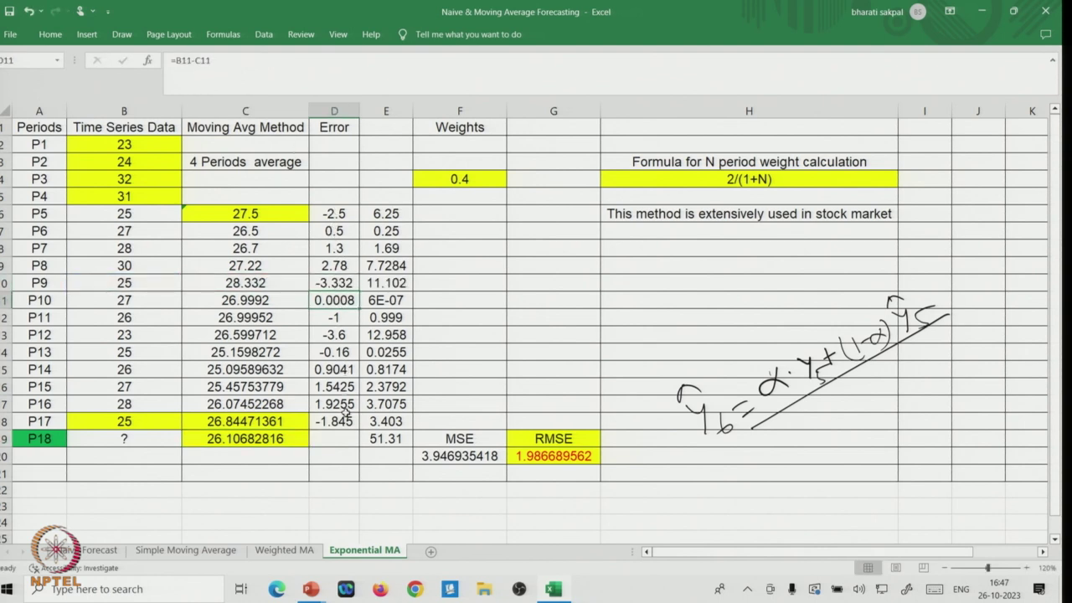
double_click(386, 214)
key(Return)
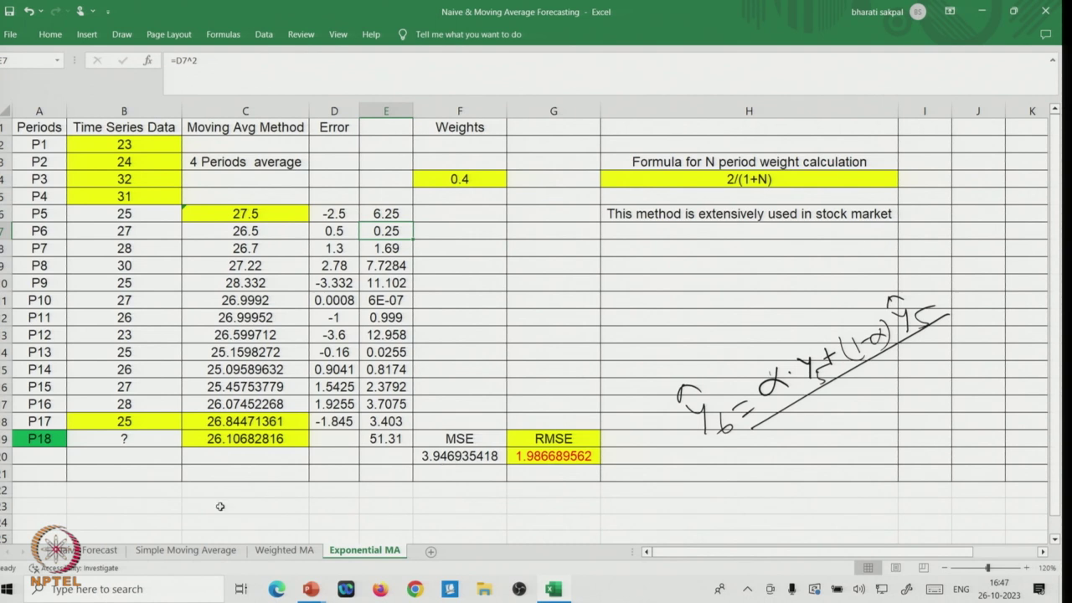
Review the P18 forecasts on the Simple Moving Average and Weighted MA sheets, then return to Exponential MA.
click(171, 551)
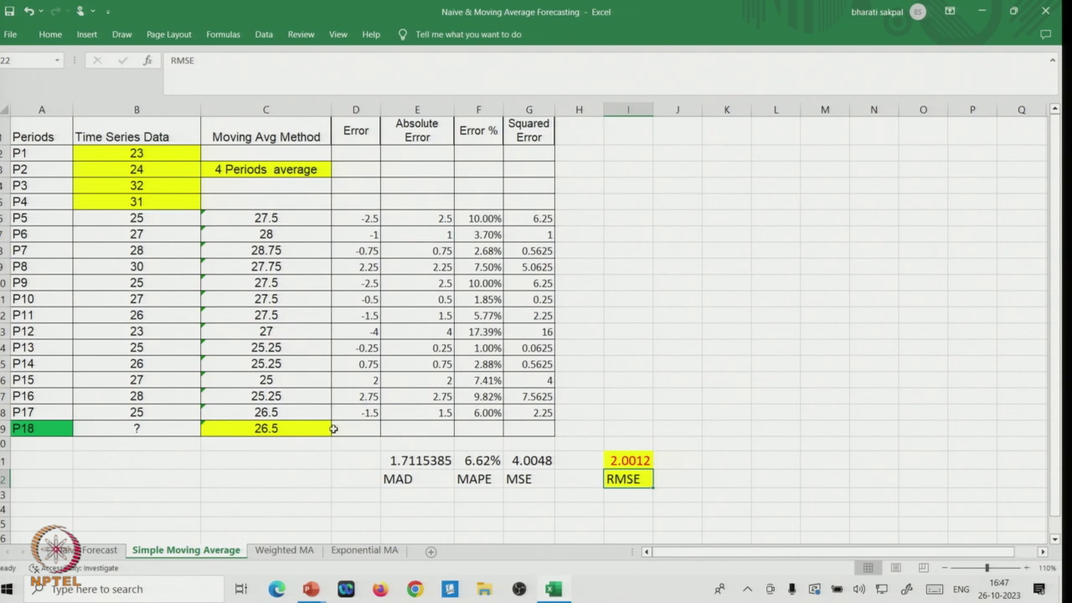
click(283, 550)
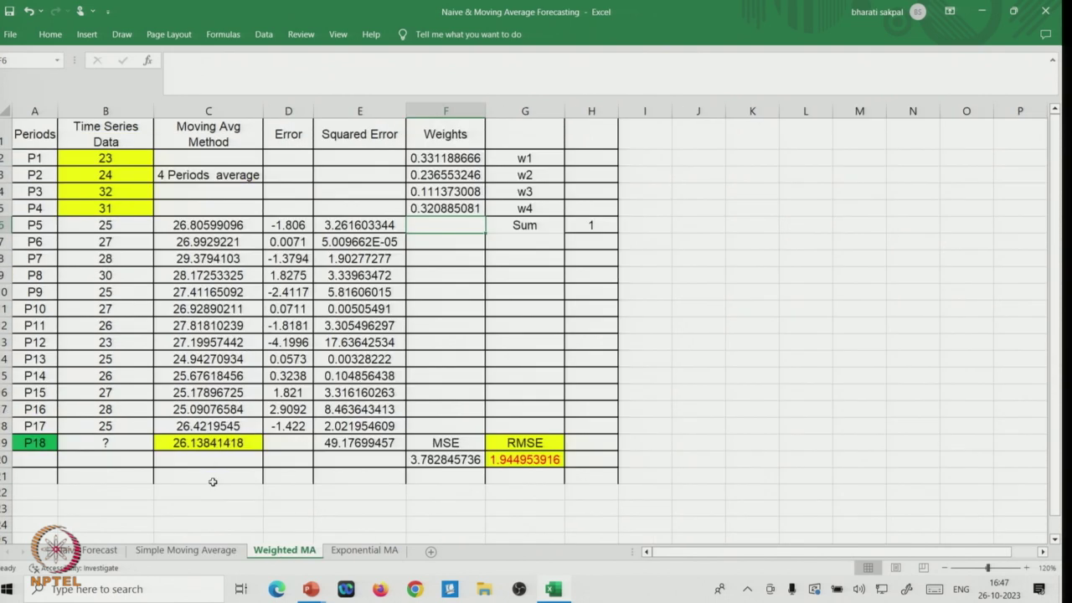
click(363, 551)
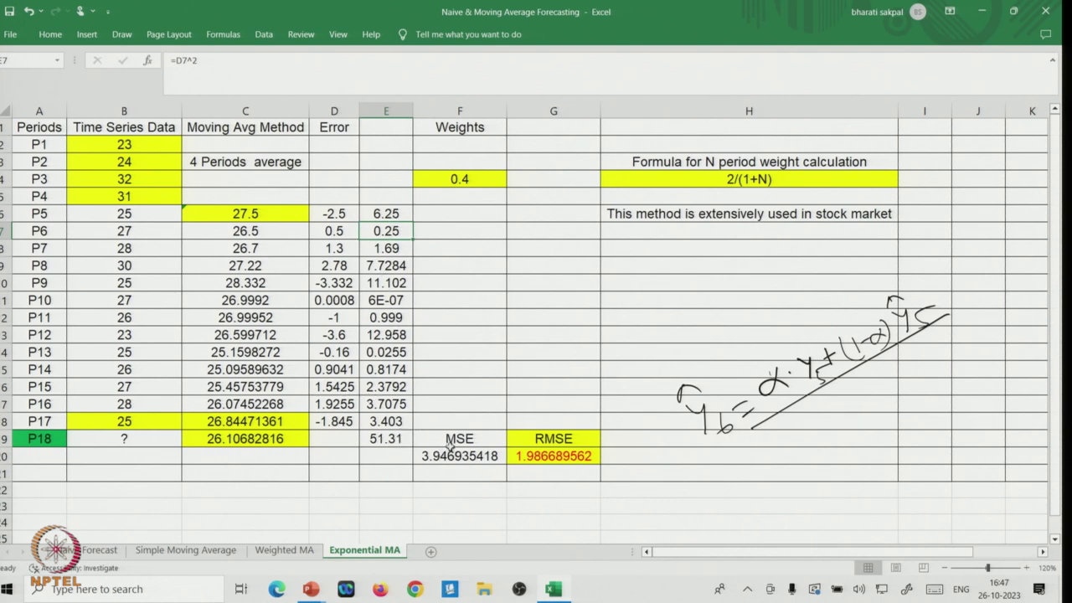
Inspect the formulas for the squared error sum in E19, the MSE in F20 and the RMSE in G20.
double_click(387, 438)
key(Escape)
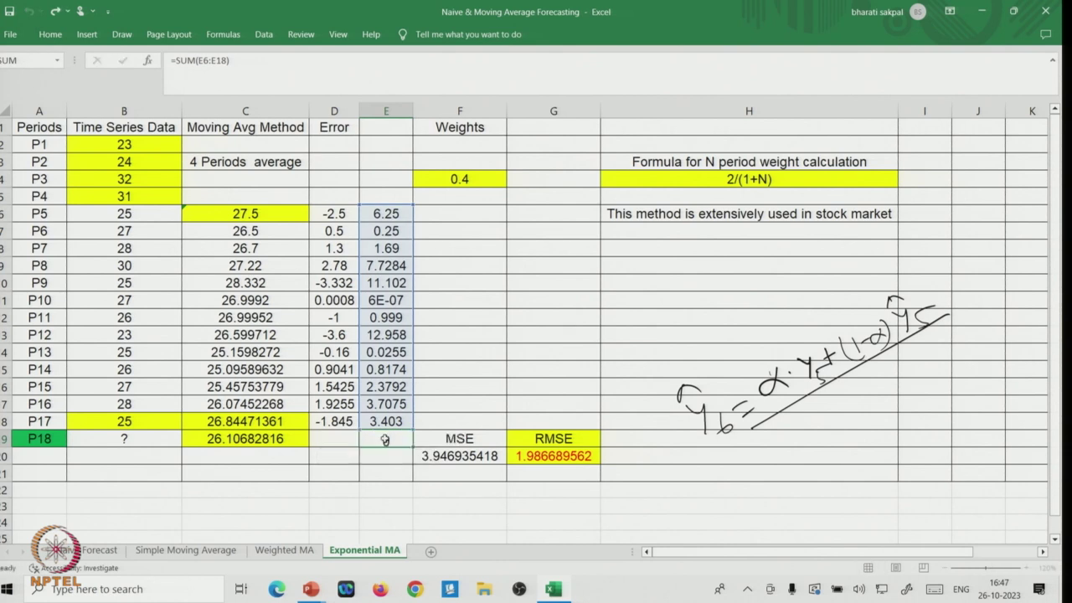
double_click(457, 455)
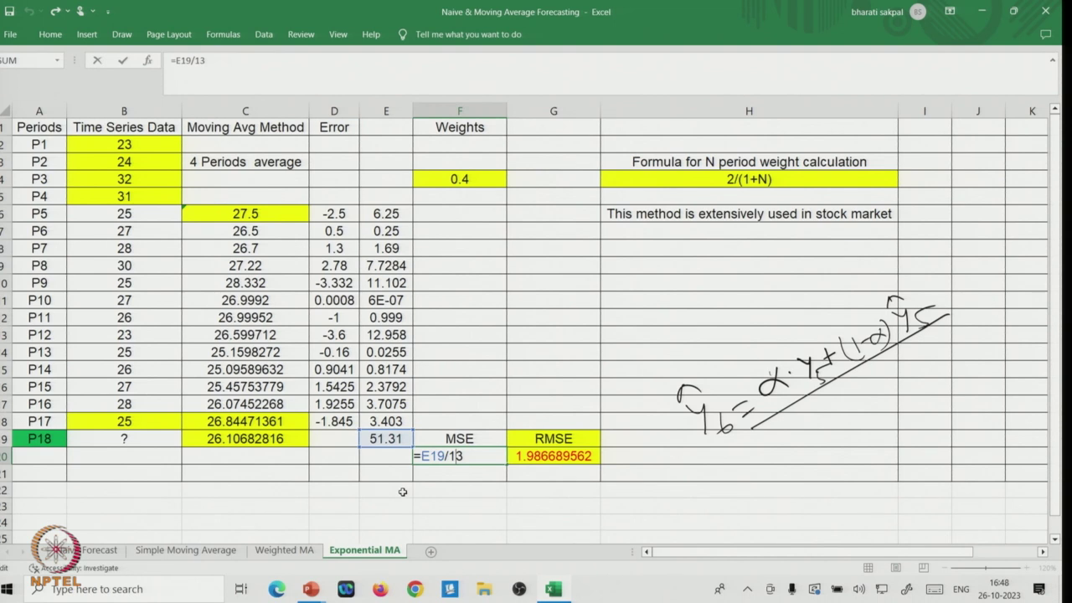
key(Return)
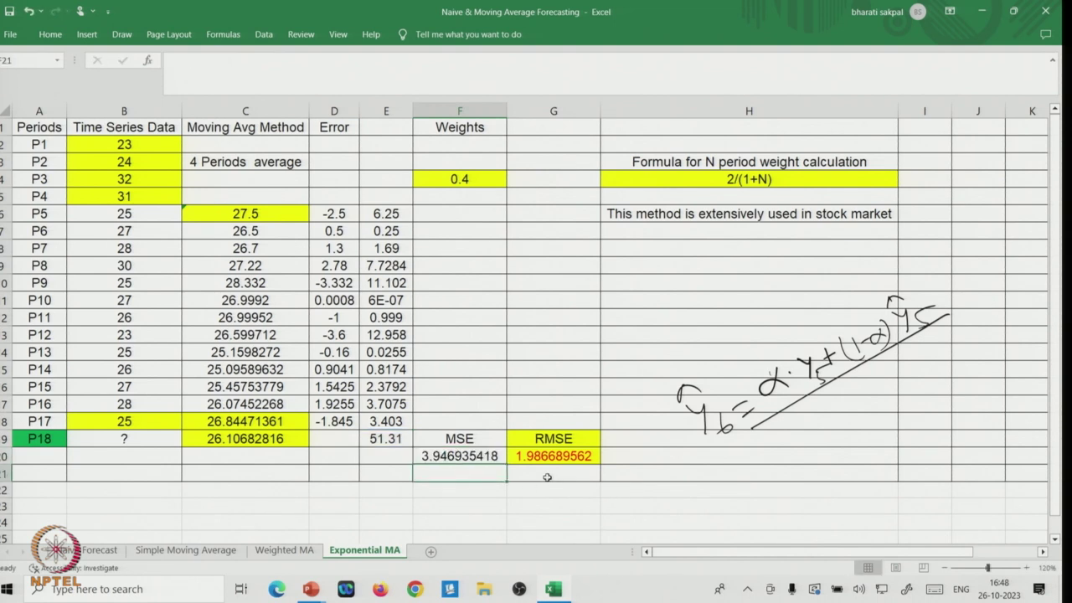
double_click(540, 452)
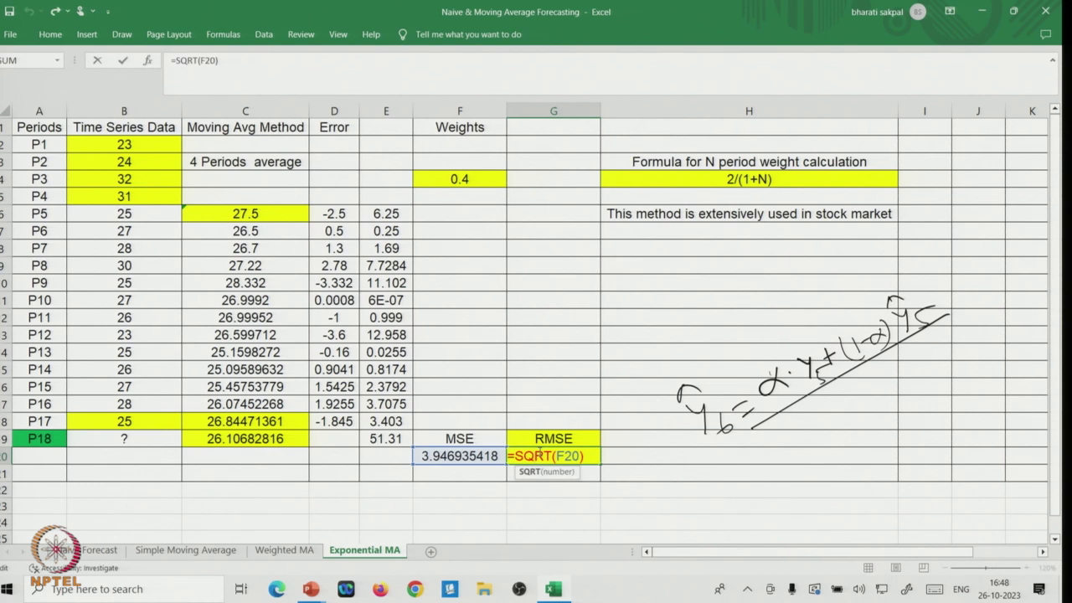
key(Return)
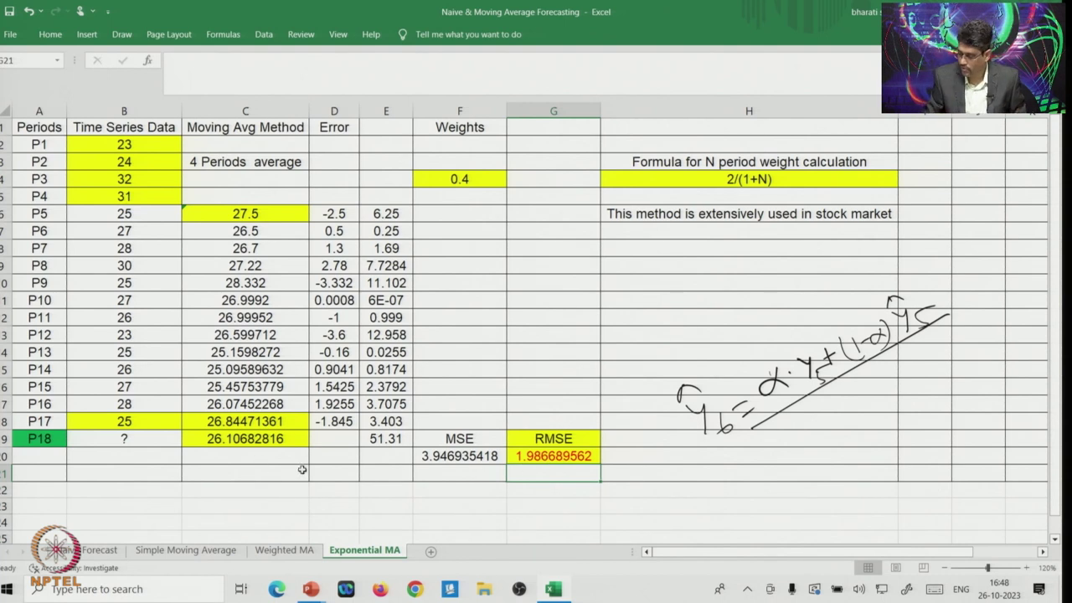
Switch to the PowerPoint slide show and advance to the Comparison of Moving Average Models slide.
key(alt)
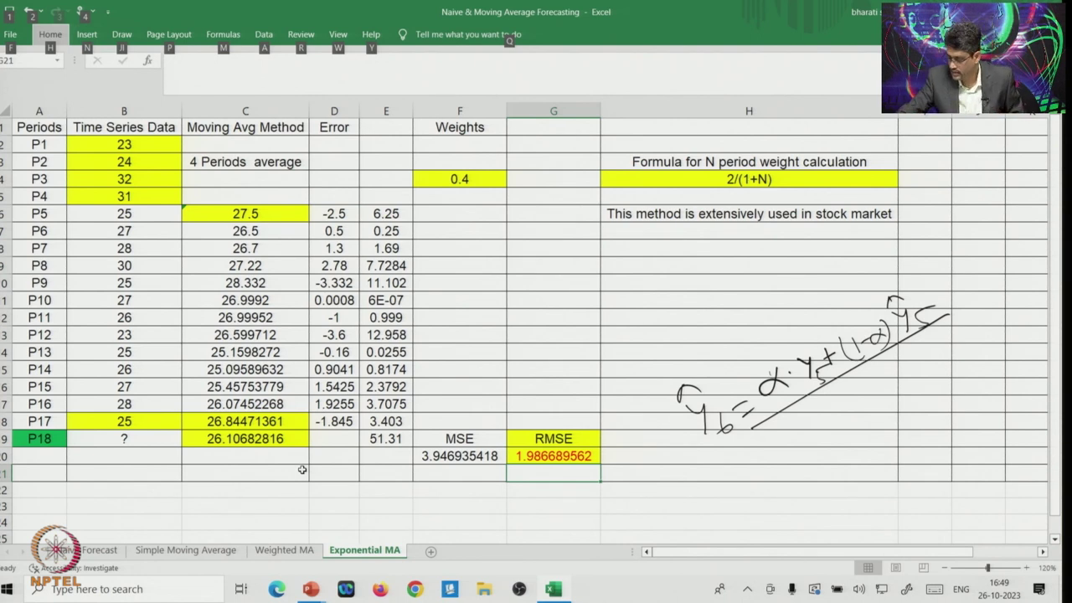
key(alt+Tab)
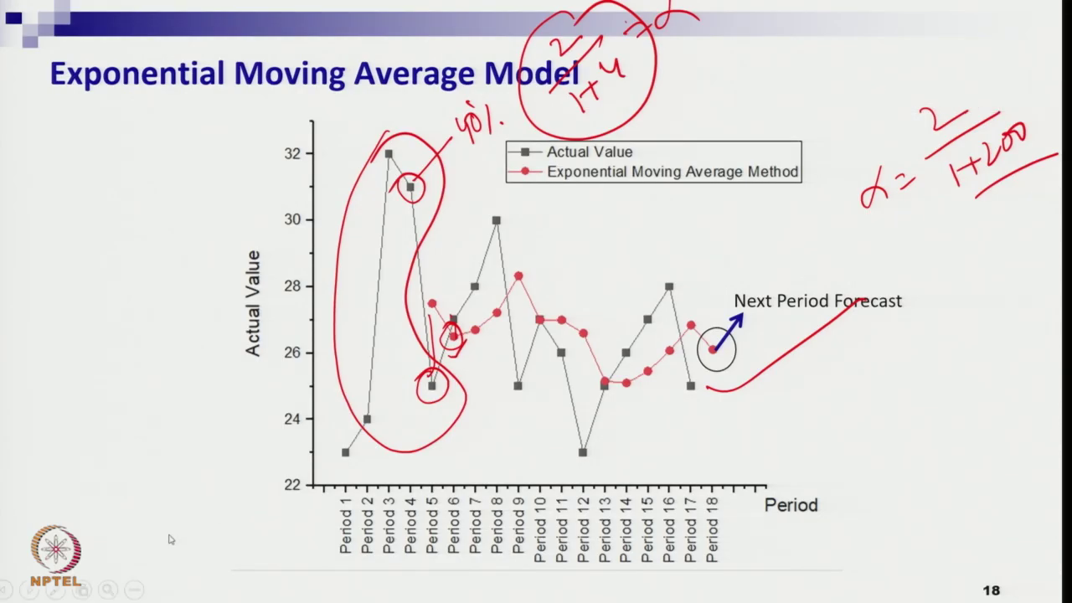
key(Right)
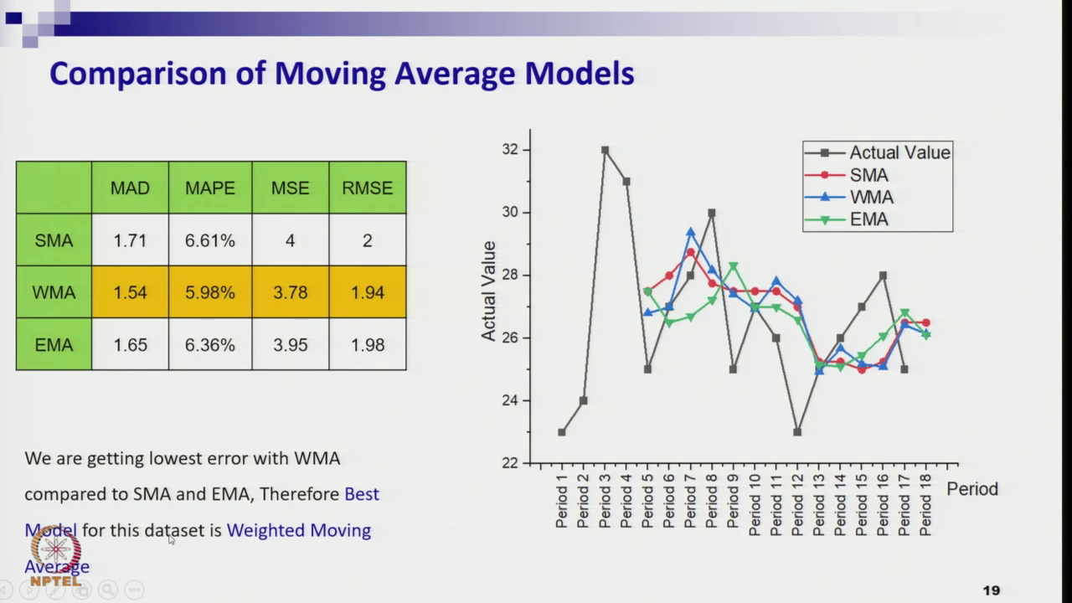